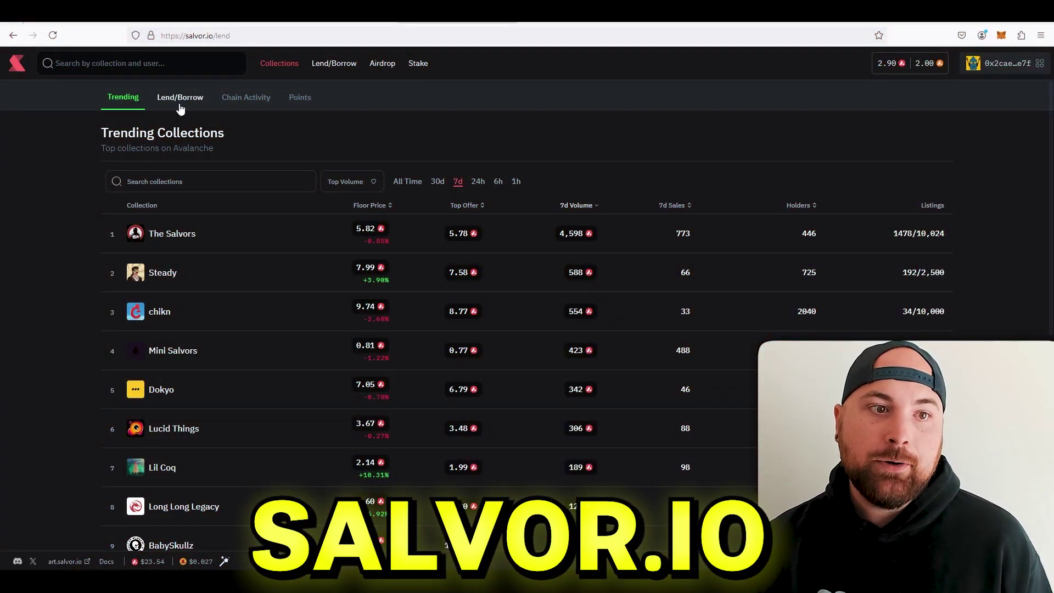
# Go to Lend/Borrow and check the 2.90/2.00 Available Funds balance, then dismiss it
pyautogui.click(179, 104)
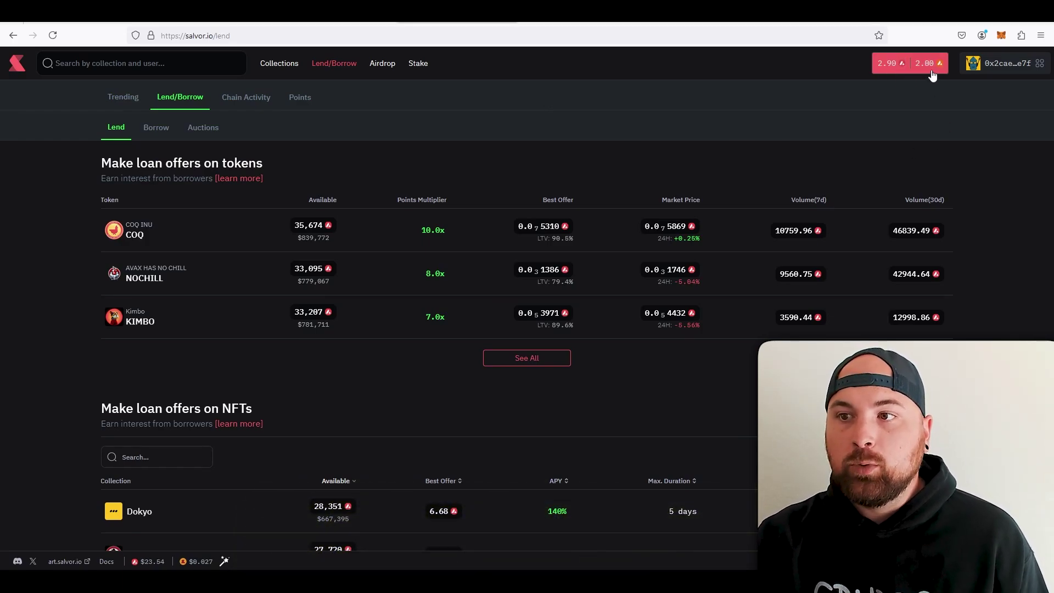
pyautogui.click(900, 63)
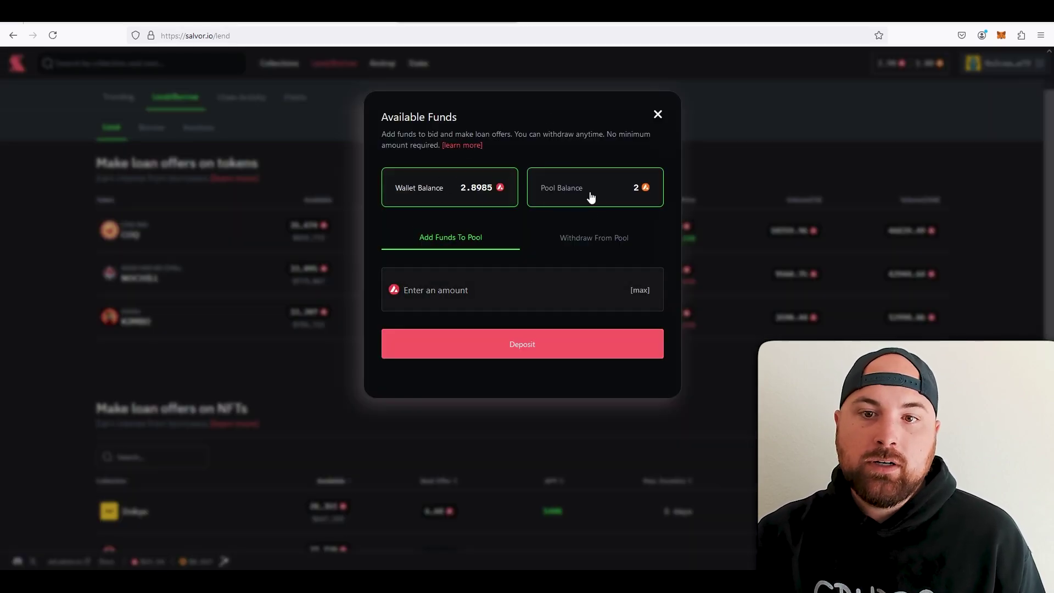
pyautogui.click(657, 114)
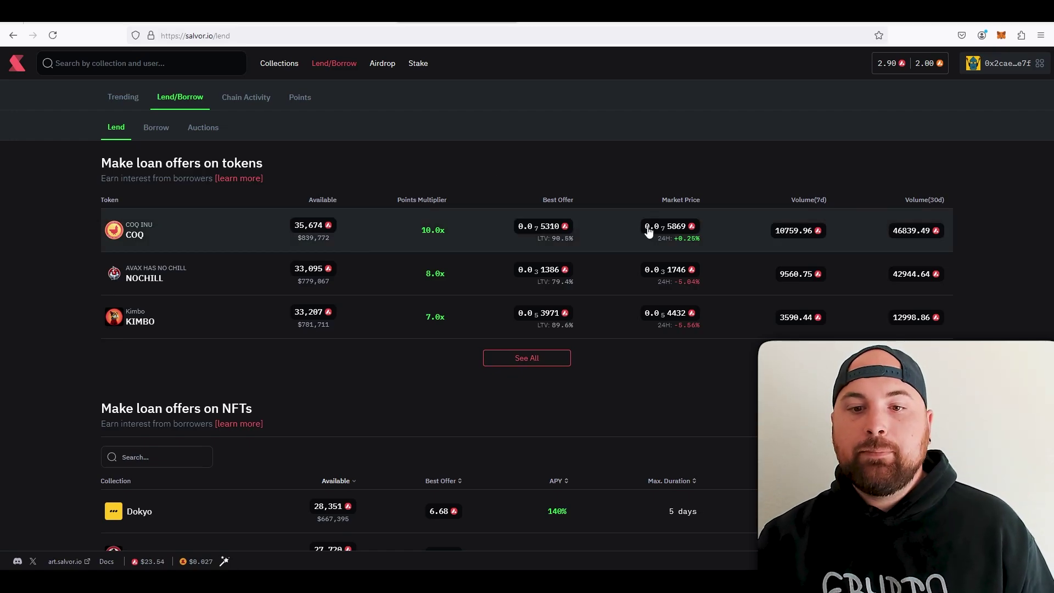
# Open a loan offer on HEFE with a 2 AVAX loan amount, noting market and offer prices
pyautogui.click(541, 360)
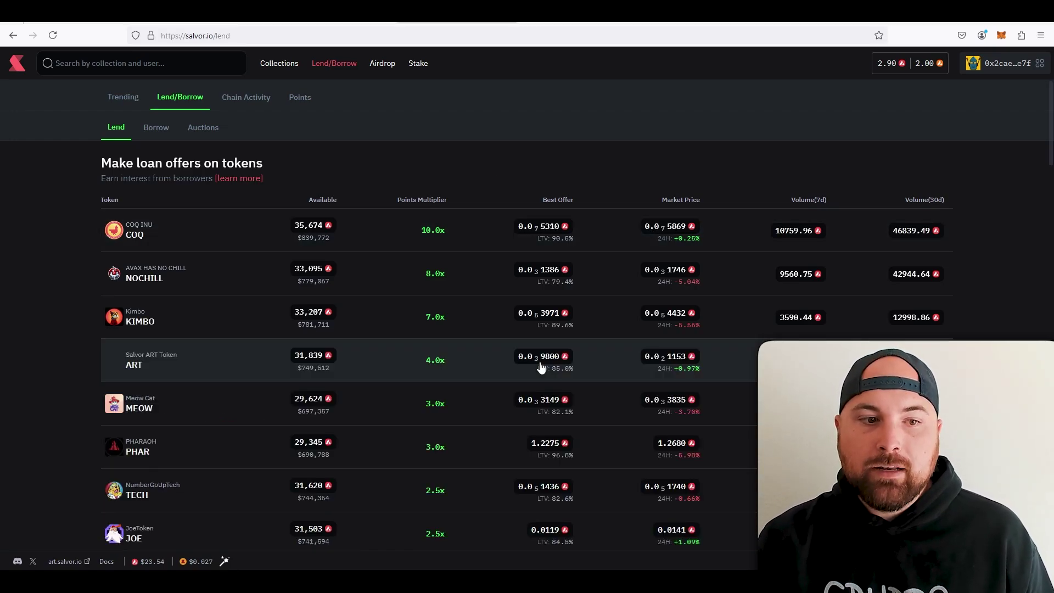
pyautogui.scroll(-6, 516, 360)
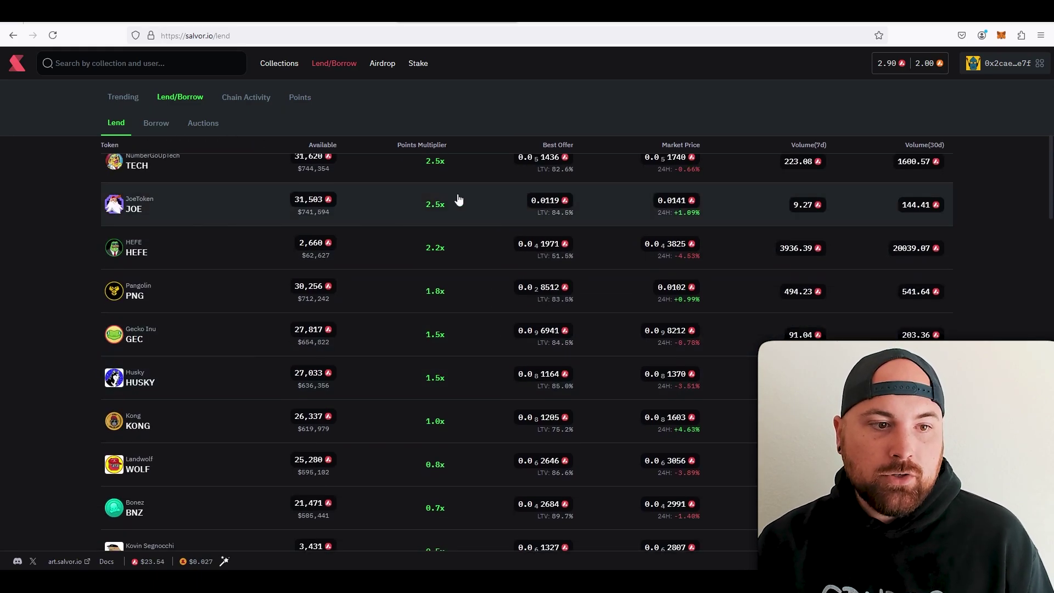
pyautogui.click(419, 249)
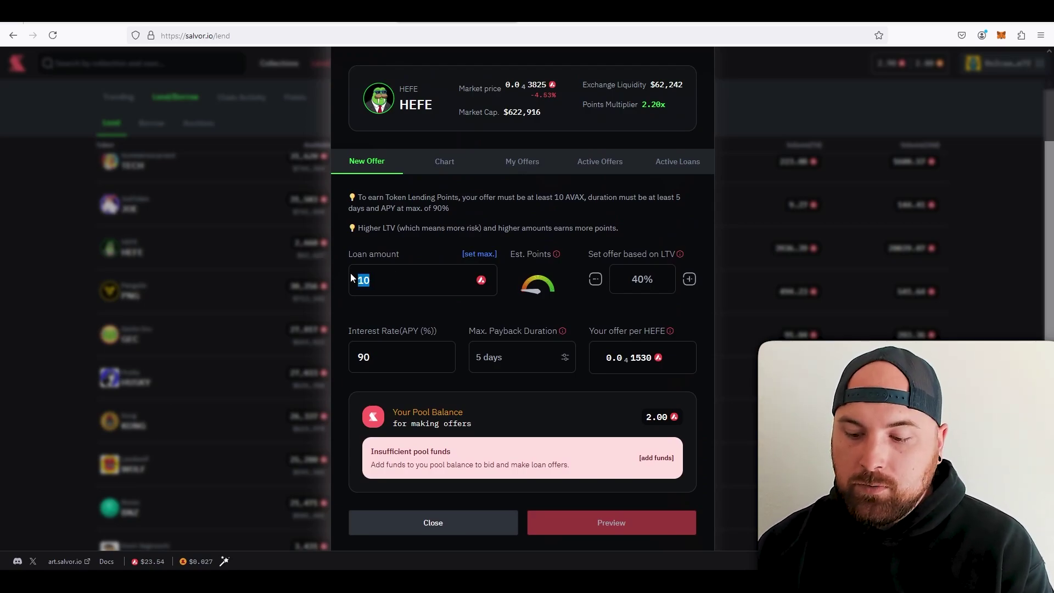
pyautogui.write('2')
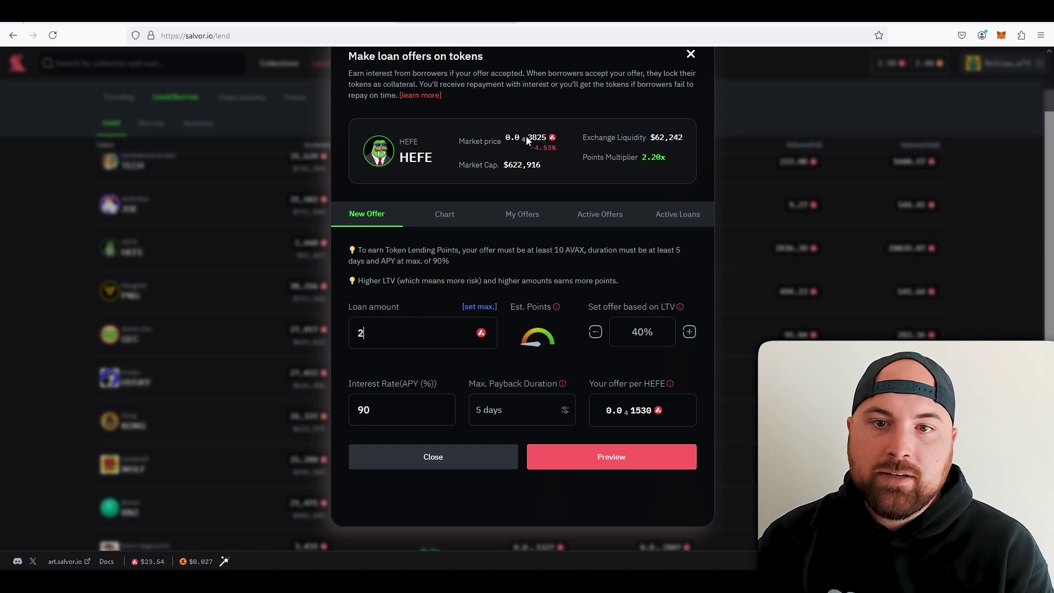
pyautogui.moveTo(519, 137); pyautogui.dragTo(558, 142)
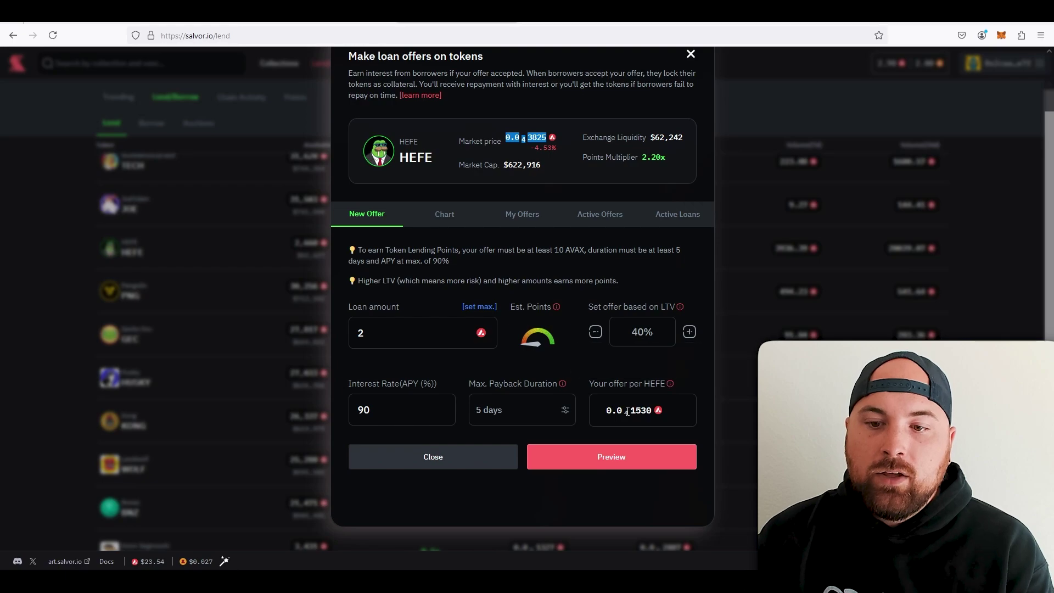
pyautogui.moveTo(606, 410); pyautogui.dragTo(653, 414)
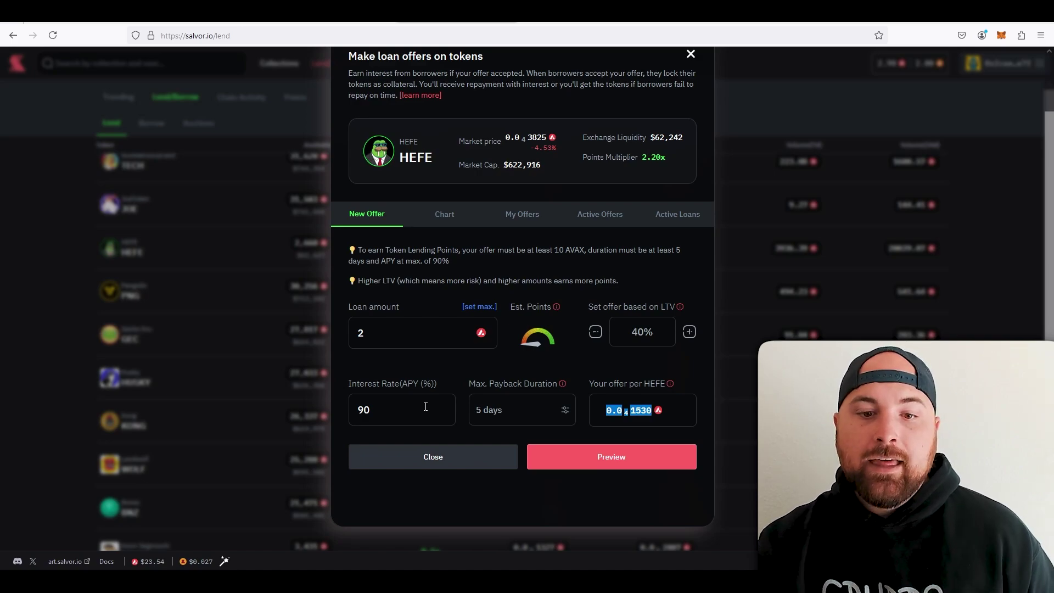
# Set a 7-day maximum payback and 365% interest rate, then preview the offer
pyautogui.click(510, 411)
pyautogui.click(509, 511)
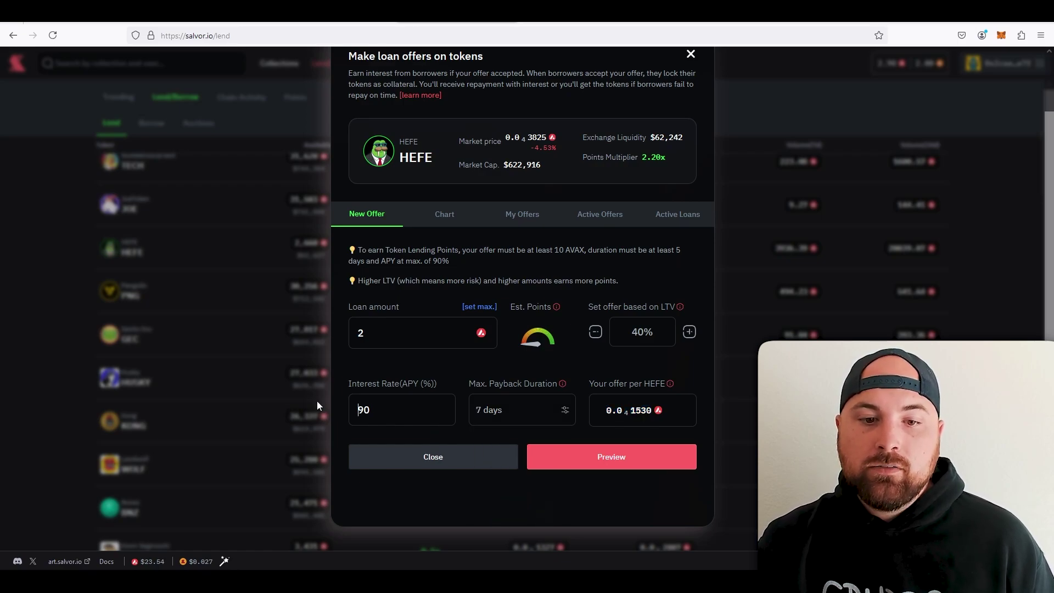
pyautogui.doubleClick(345, 414)
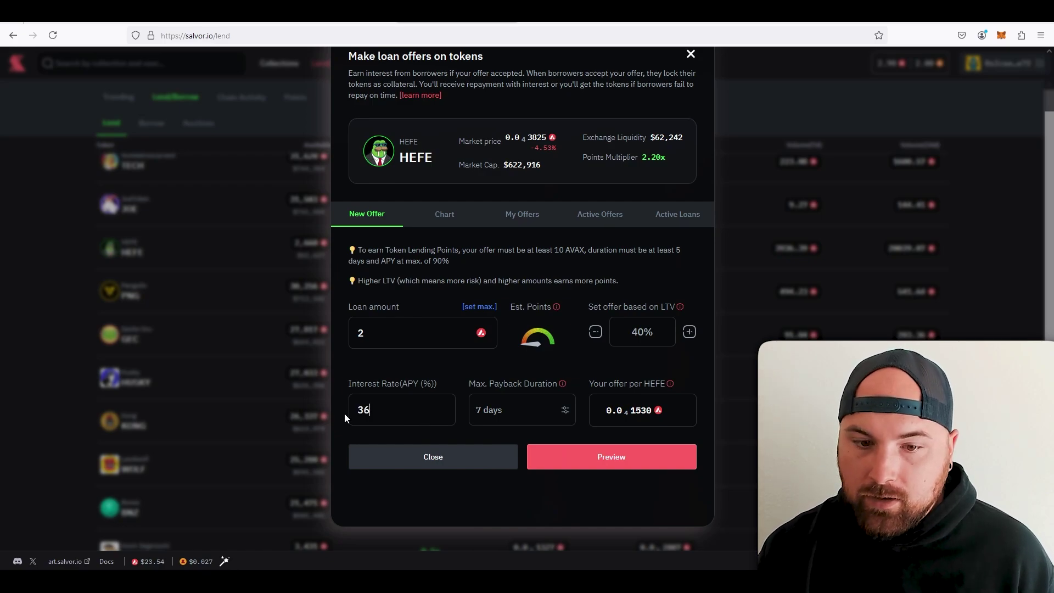
pyautogui.write('365')
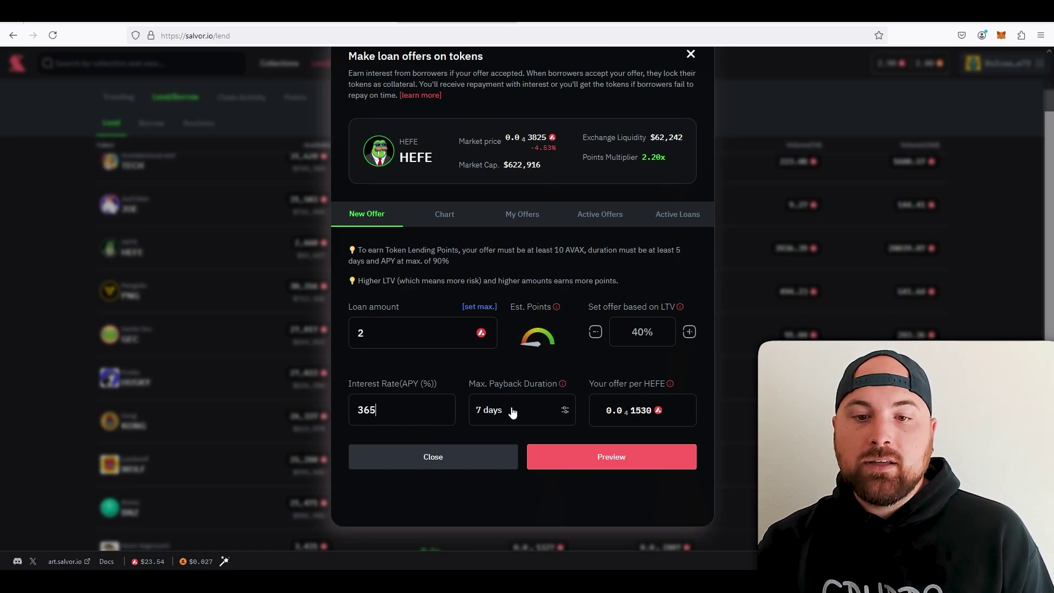
pyautogui.click(619, 463)
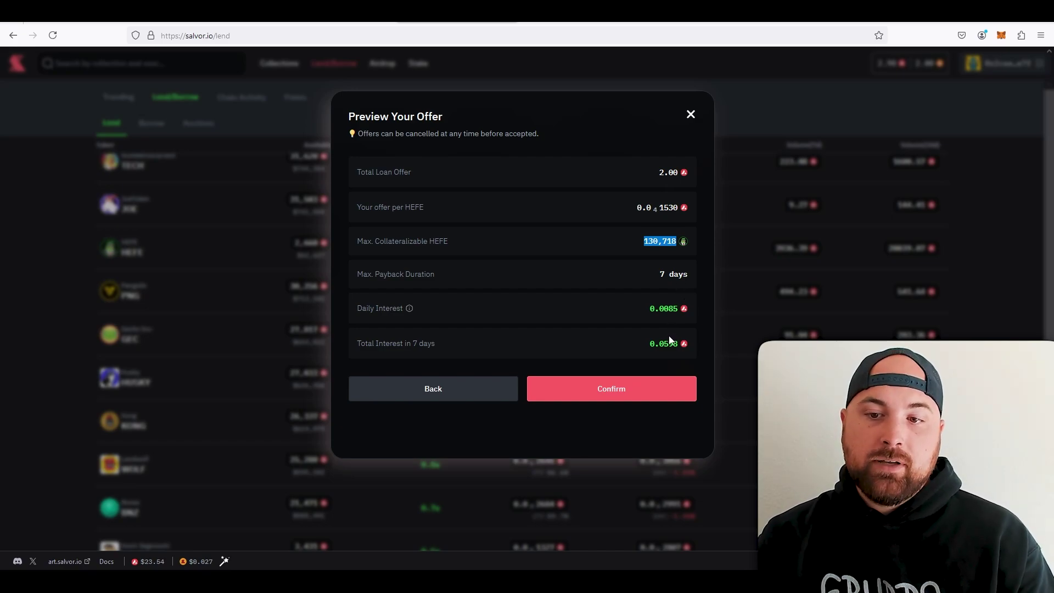
# Check the 7-day interest, confirm the HEFE offer and approve the transaction in MetaMask
pyautogui.moveTo(647, 344); pyautogui.dragTo(686, 347)
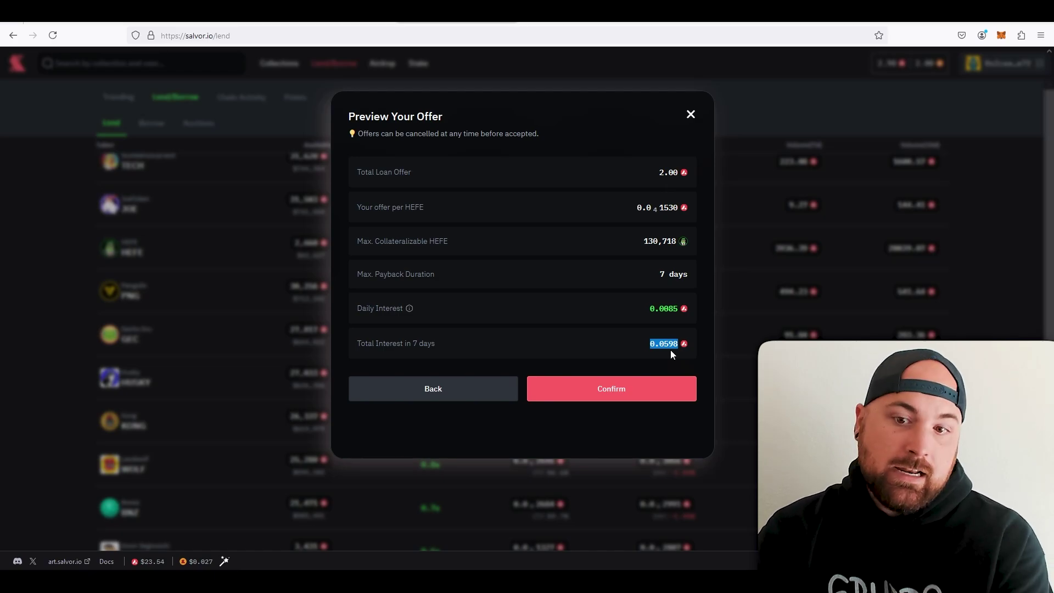
pyautogui.click(624, 387)
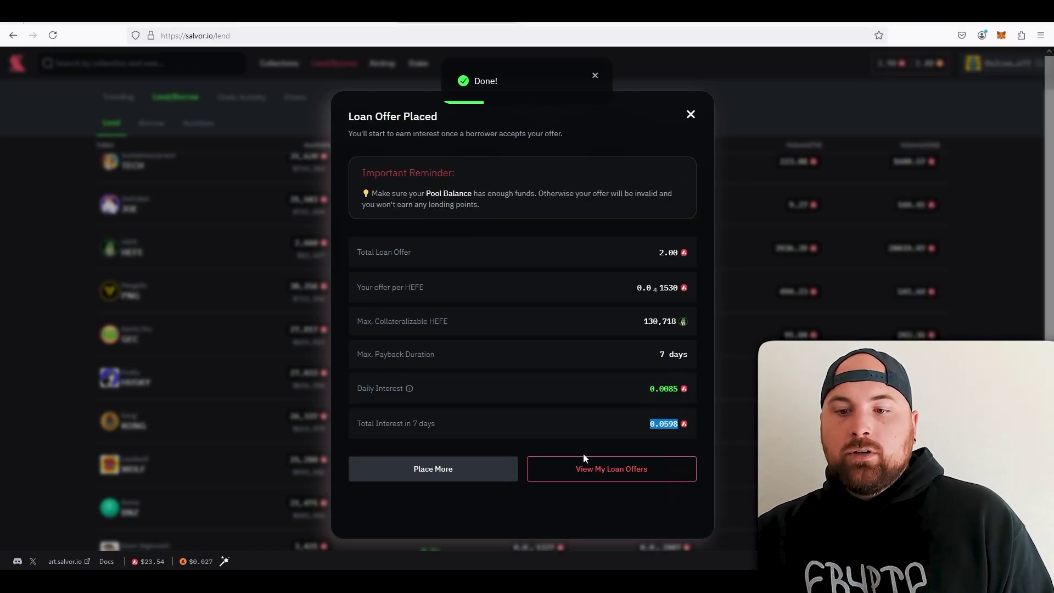
pyautogui.click(583, 468)
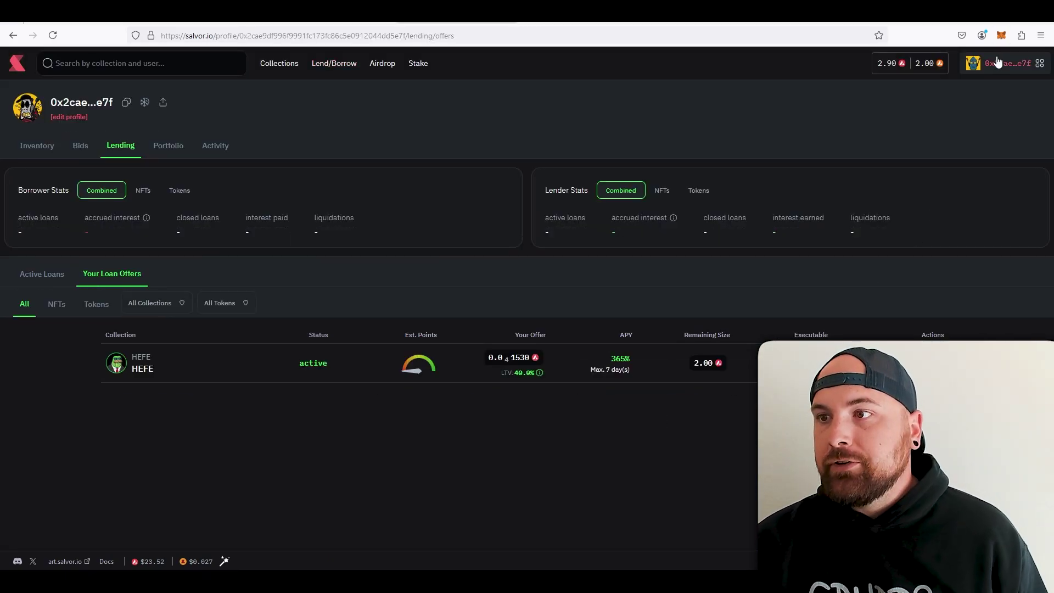
# Dismiss the wallet account menu and return to the Lend/Borrow page
pyautogui.click(997, 62)
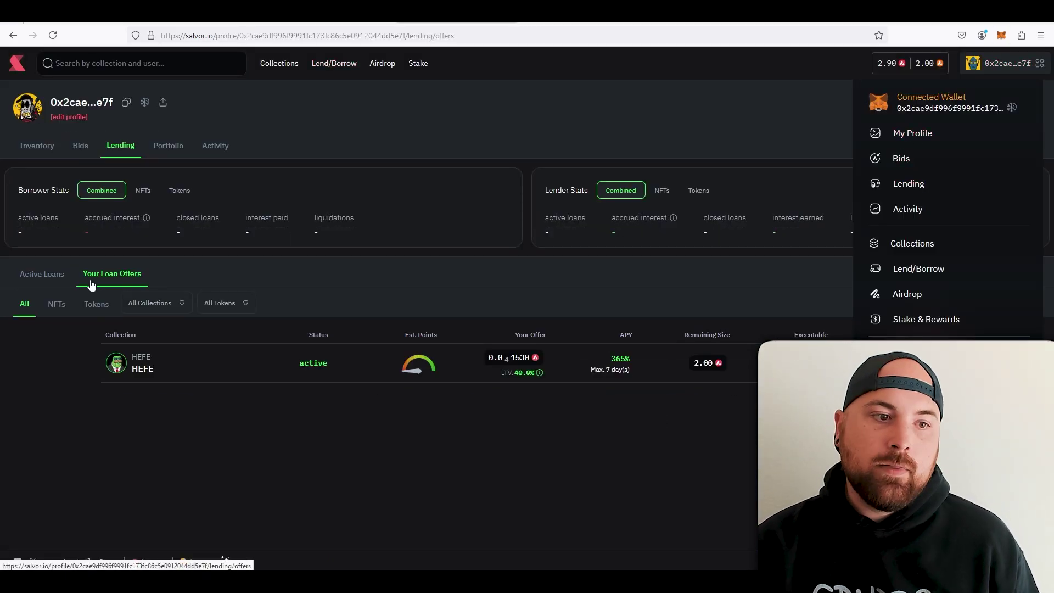
pyautogui.click(309, 467)
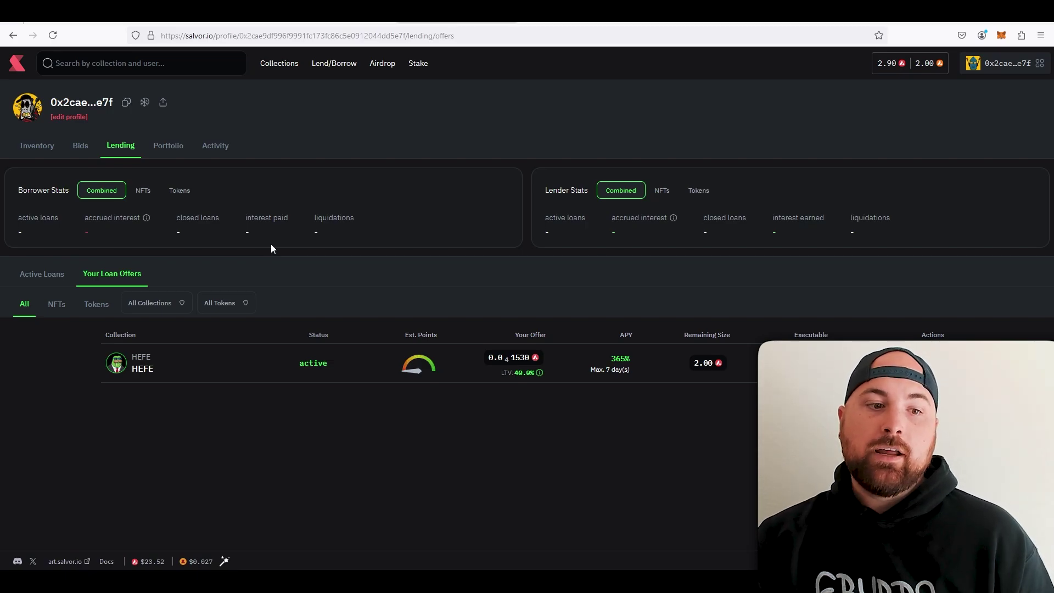
pyautogui.click(328, 63)
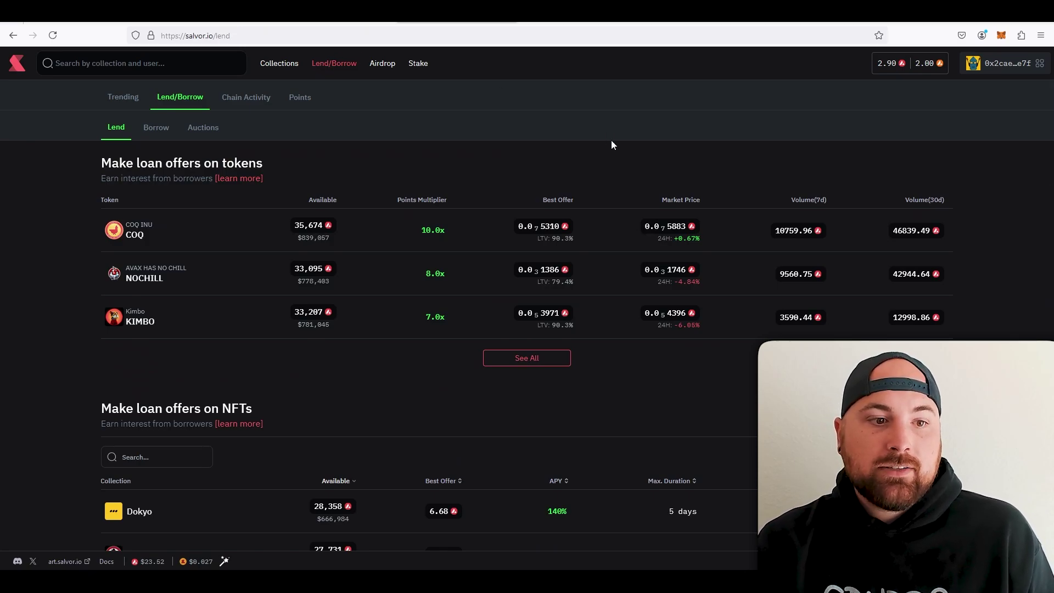
# On the Borrow tab, pick HEFE as collateral and enter 2 as the borrow amount
pyautogui.click(516, 355)
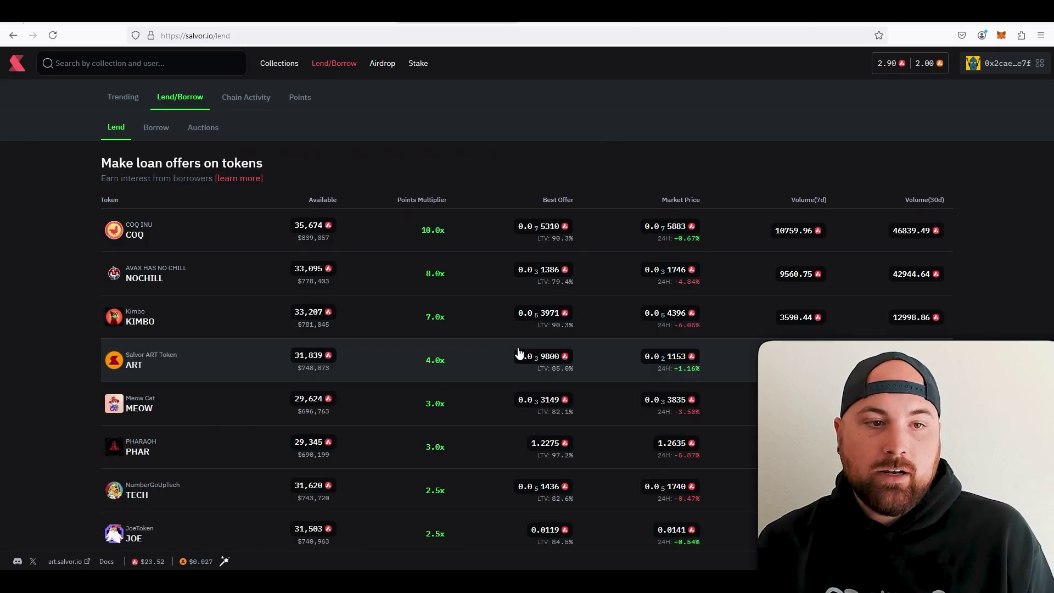
pyautogui.click(170, 129)
pyautogui.scroll(-5, 497, 340)
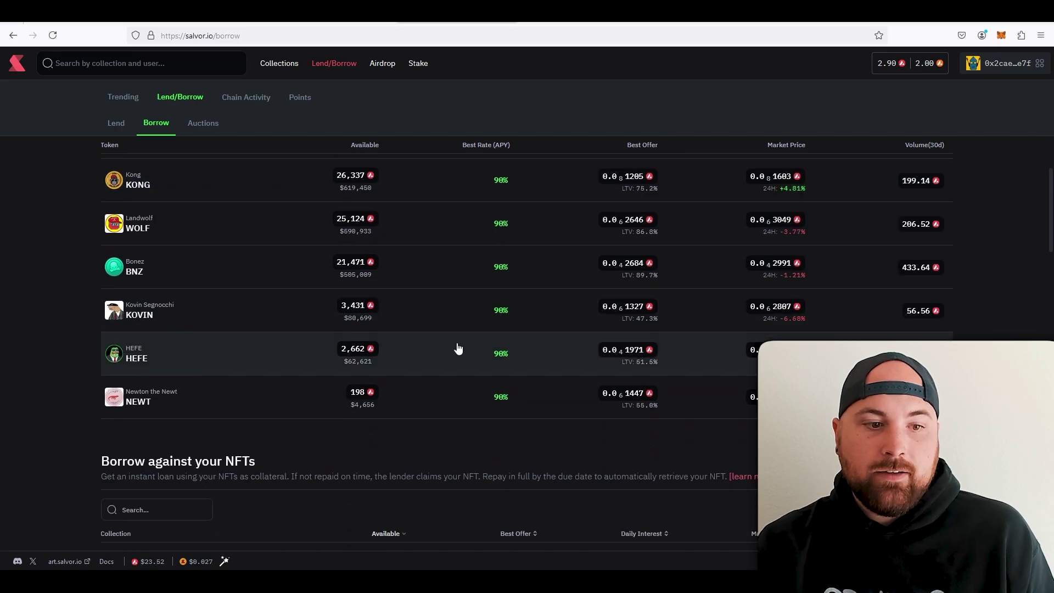
pyautogui.click(456, 348)
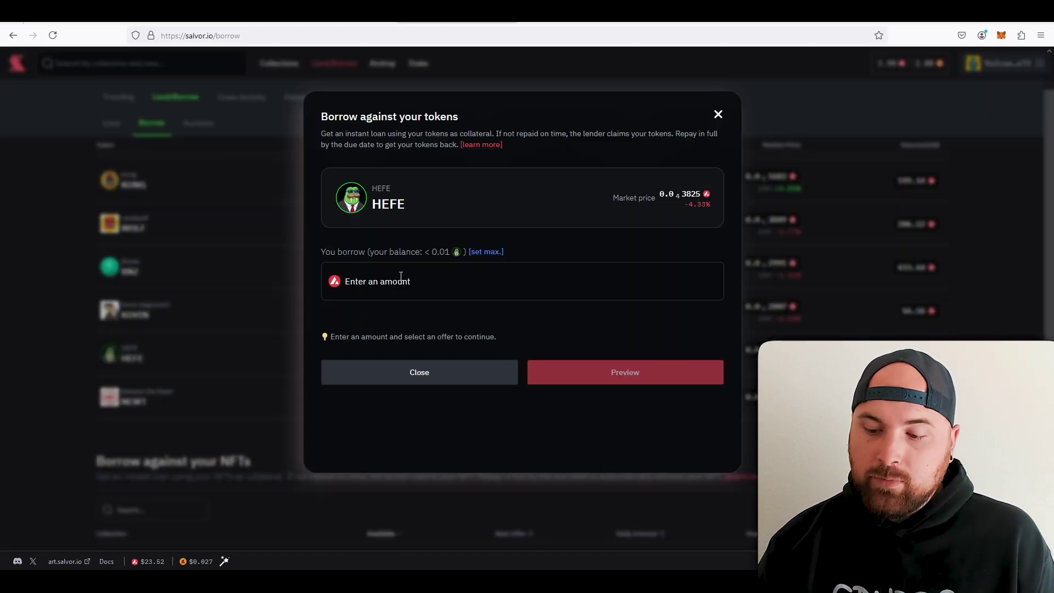
pyautogui.click(401, 280)
pyautogui.write('2')
# Sort the HEFE offers by longest duration, then switch to Lowest Interest
pyautogui.scroll(-6, 532, 294)
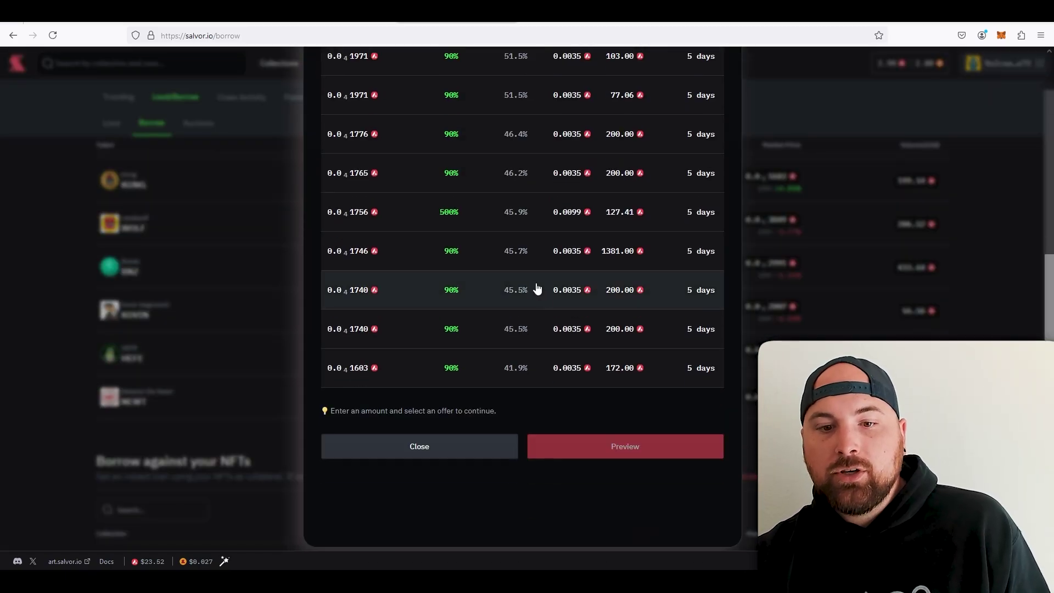
pyautogui.scroll(4, 631, 230)
pyautogui.click(691, 196)
pyautogui.click(694, 243)
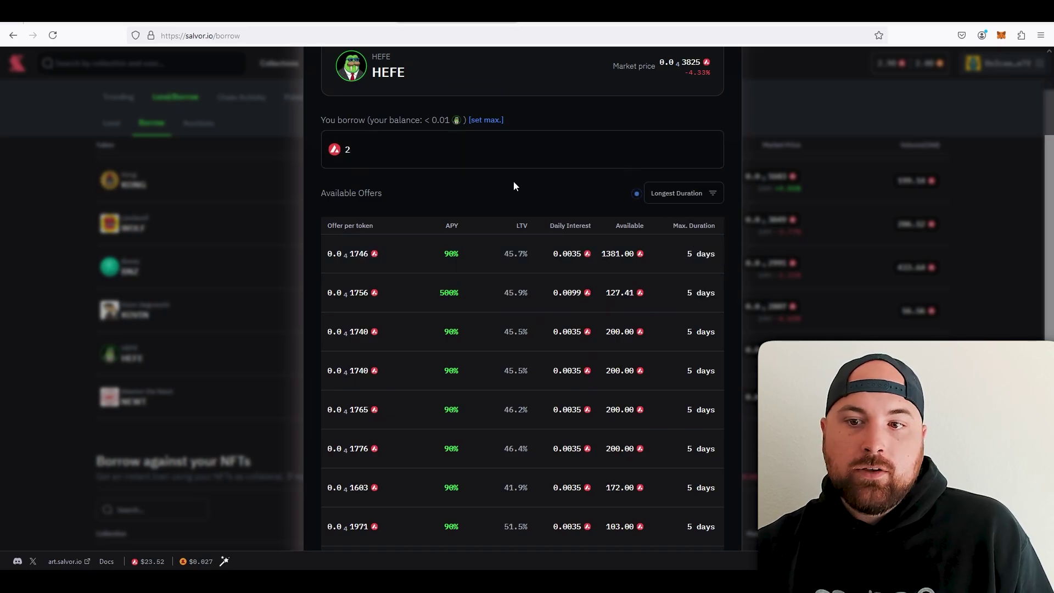
pyautogui.scroll(-5, 447, 308)
pyautogui.scroll(6, 684, 219)
pyautogui.scroll(-3, 684, 218)
pyautogui.click(690, 172)
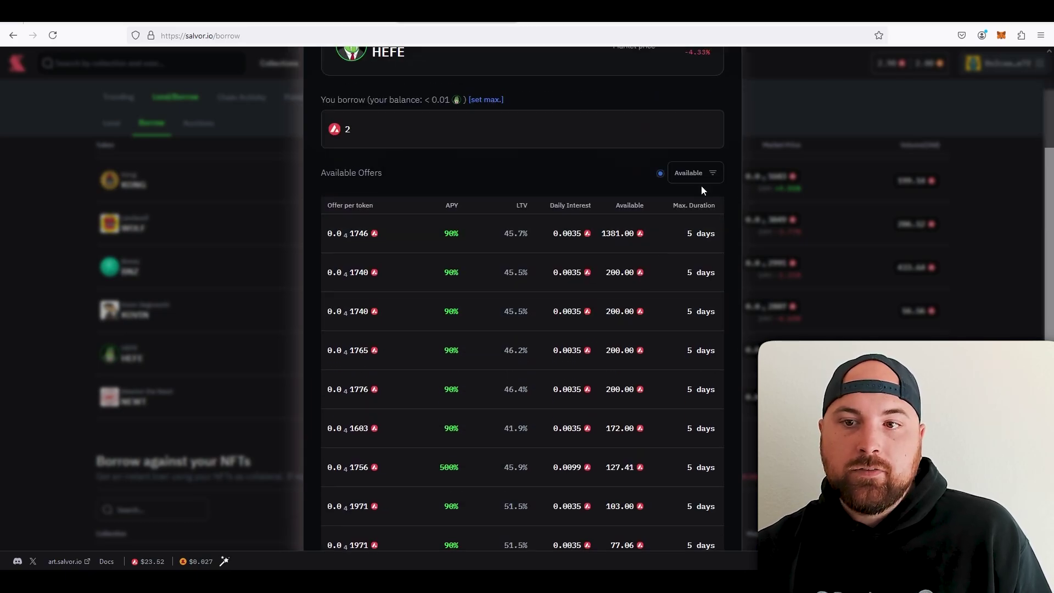
pyautogui.click(700, 186)
pyautogui.scroll(3, 514, 335)
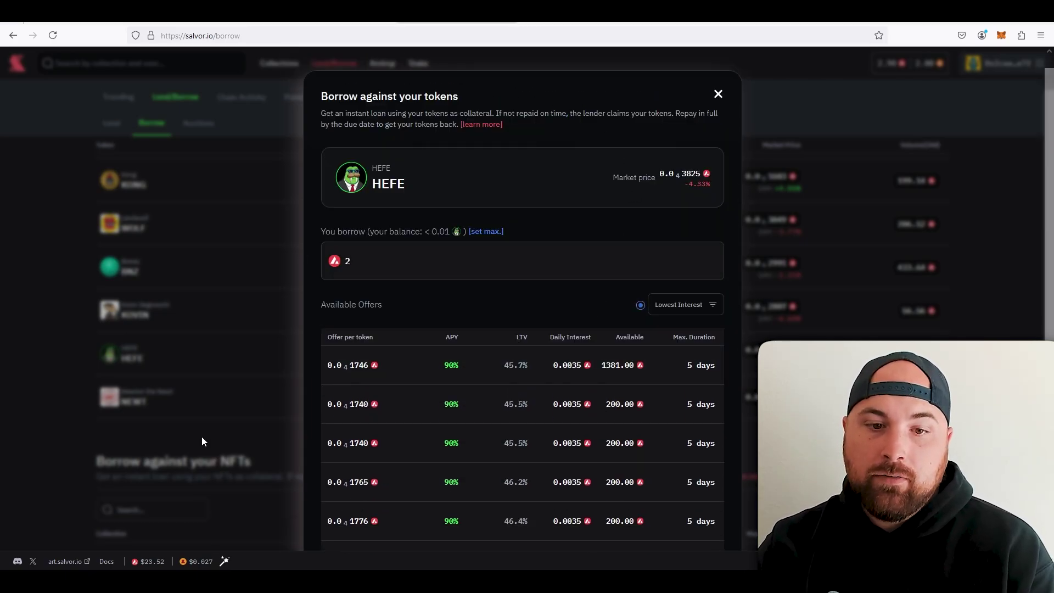
pyautogui.scroll(-3, 503, 164)
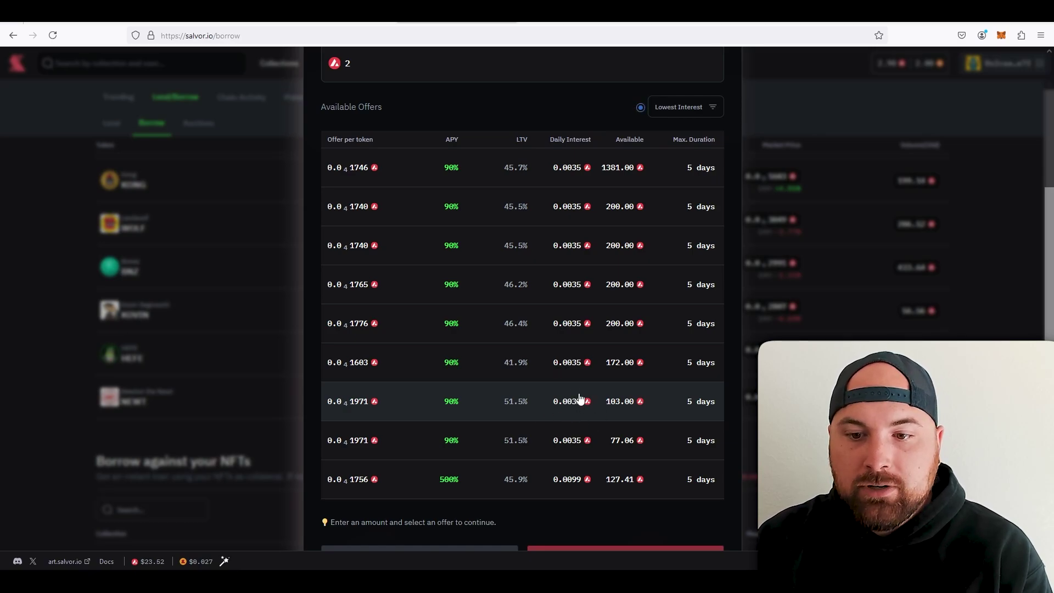
# Pick the 103.00 offer, review 101,445 HEFE collateral and 1.983 payout, then close without borrowing
pyautogui.click(621, 406)
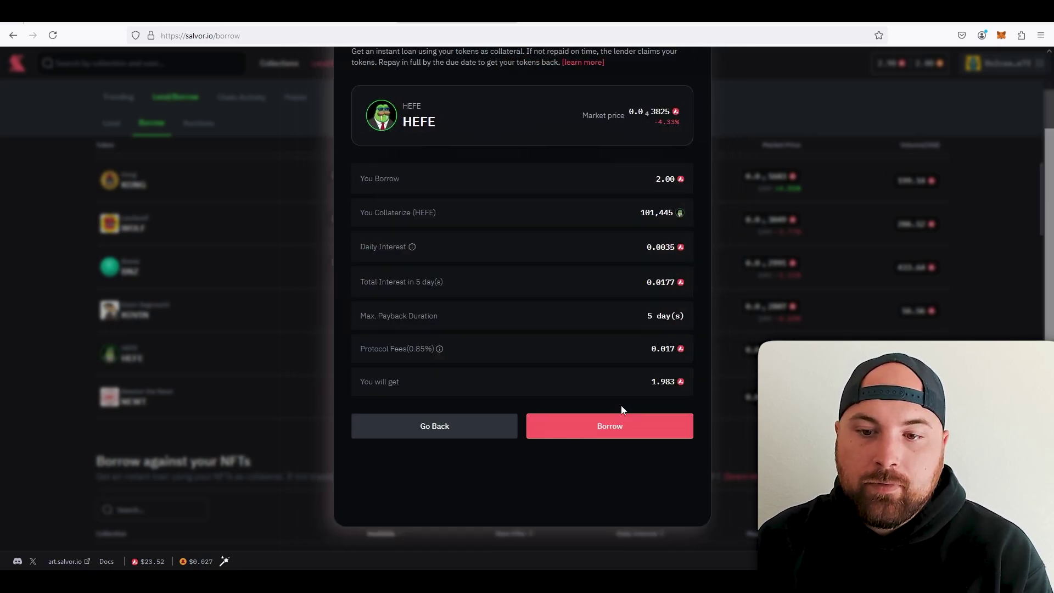
pyautogui.scroll(-2, 566, 363)
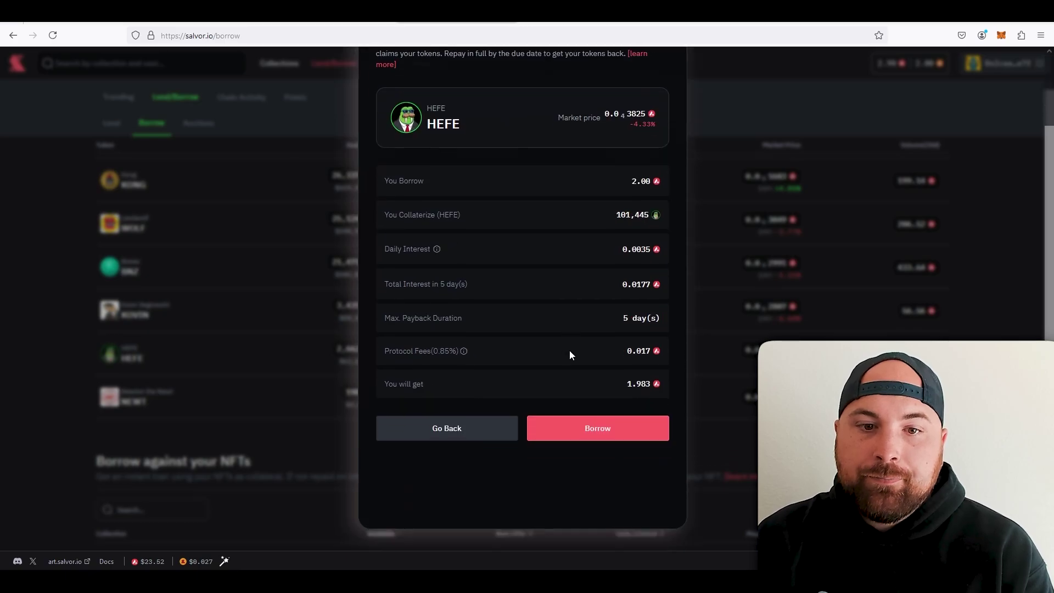
pyautogui.moveTo(616, 211); pyautogui.dragTo(653, 212)
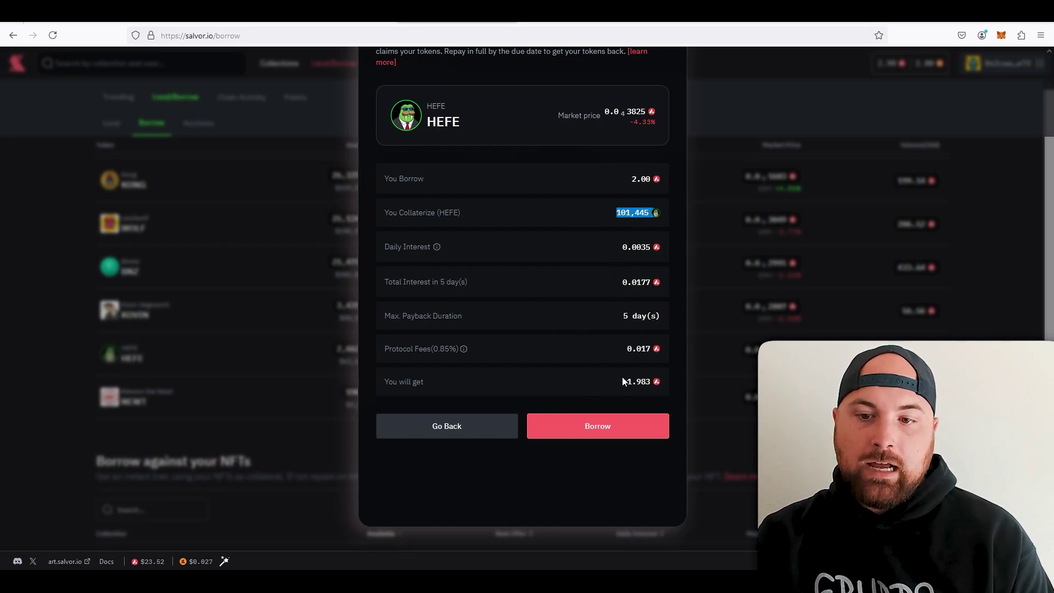
pyautogui.moveTo(624, 379); pyautogui.dragTo(660, 380)
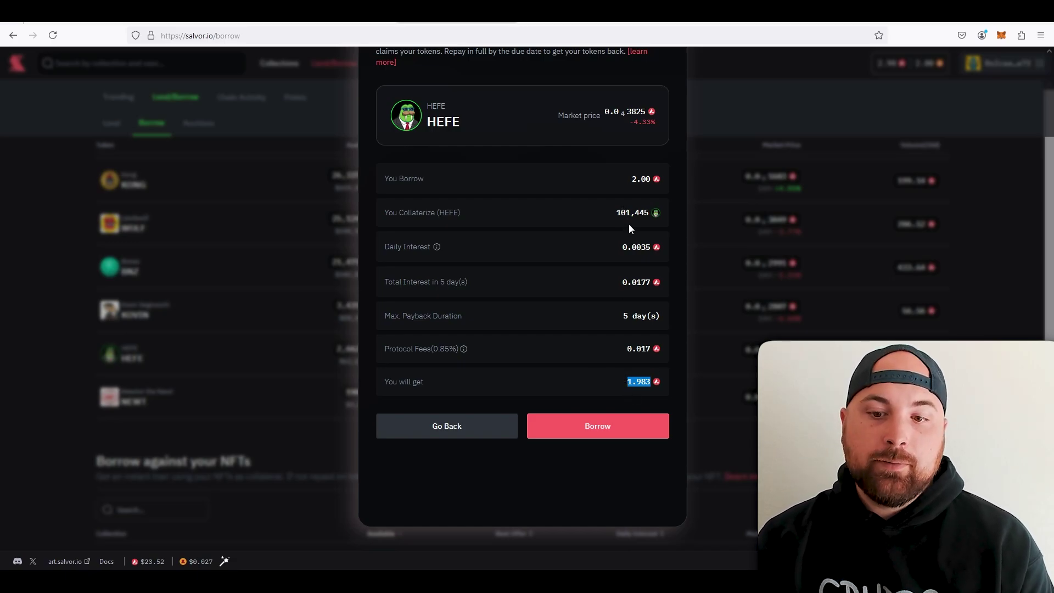
pyautogui.press('Escape')
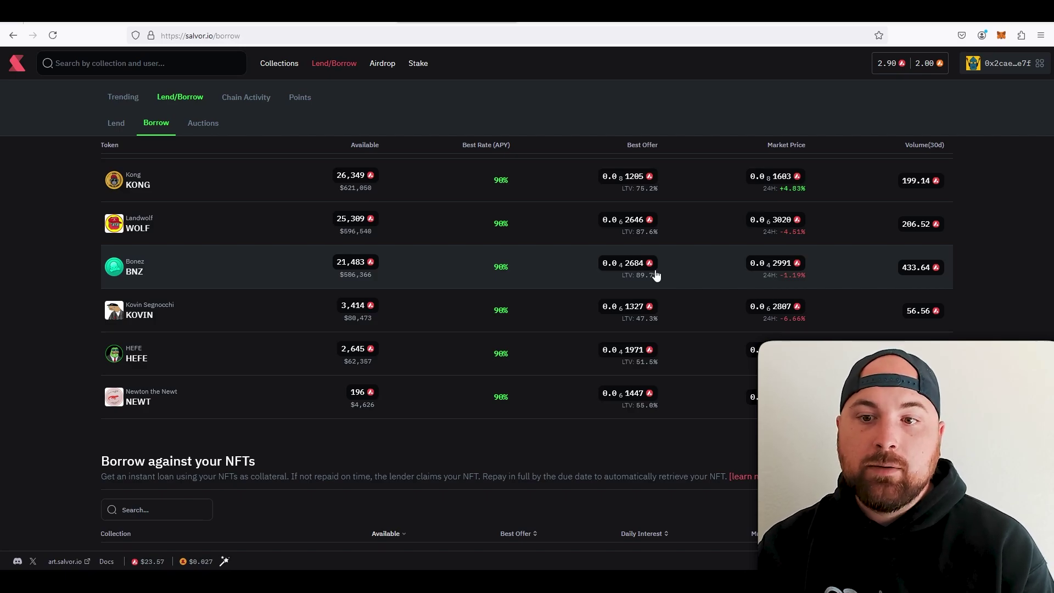
pyautogui.scroll(5, 706, 259)
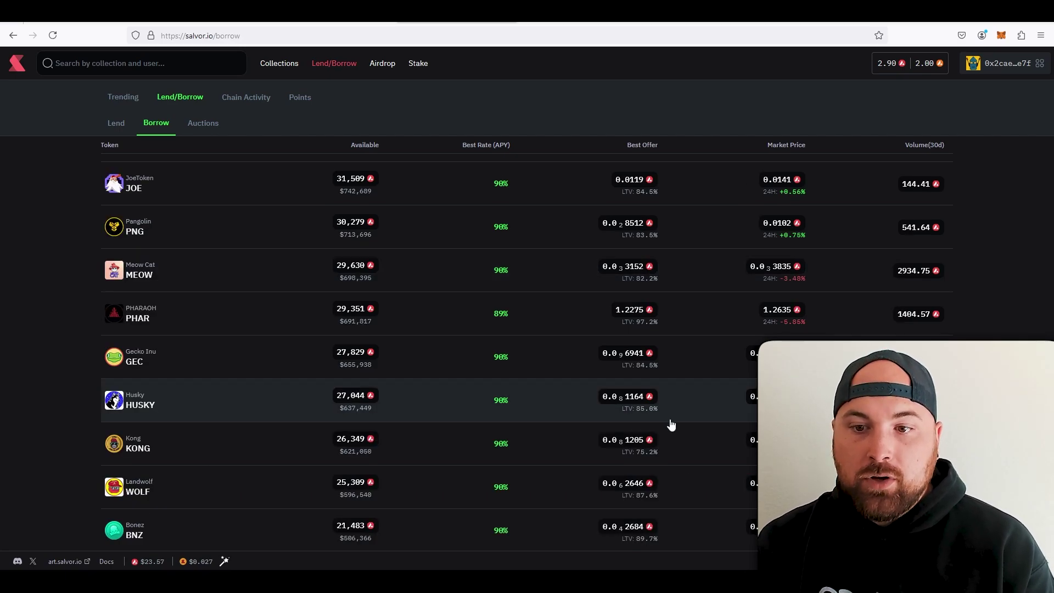
pyautogui.scroll(5, 671, 425)
pyautogui.scroll(-5, 671, 424)
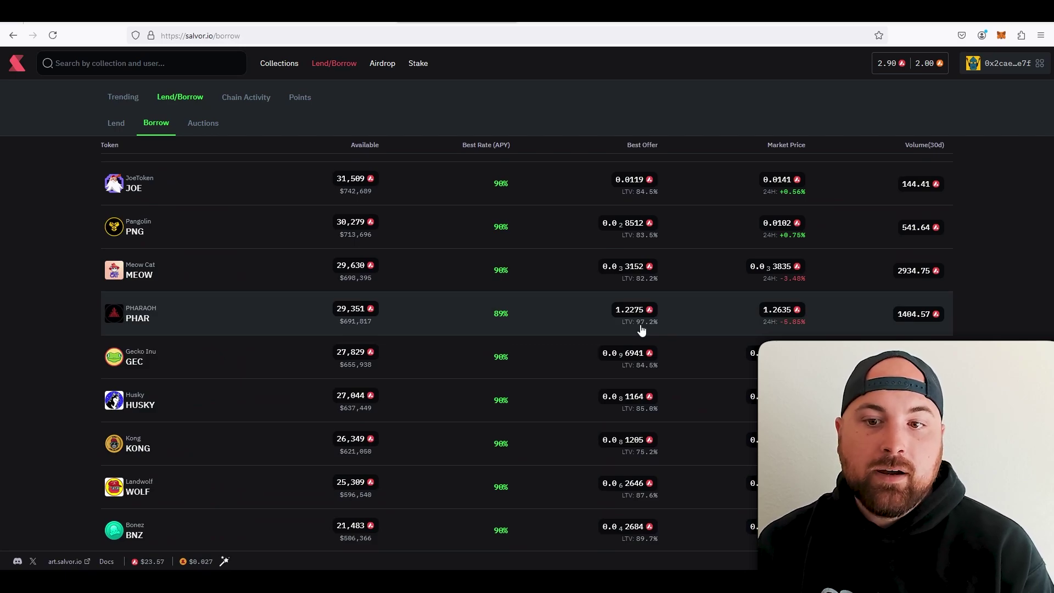
pyautogui.scroll(5, 641, 328)
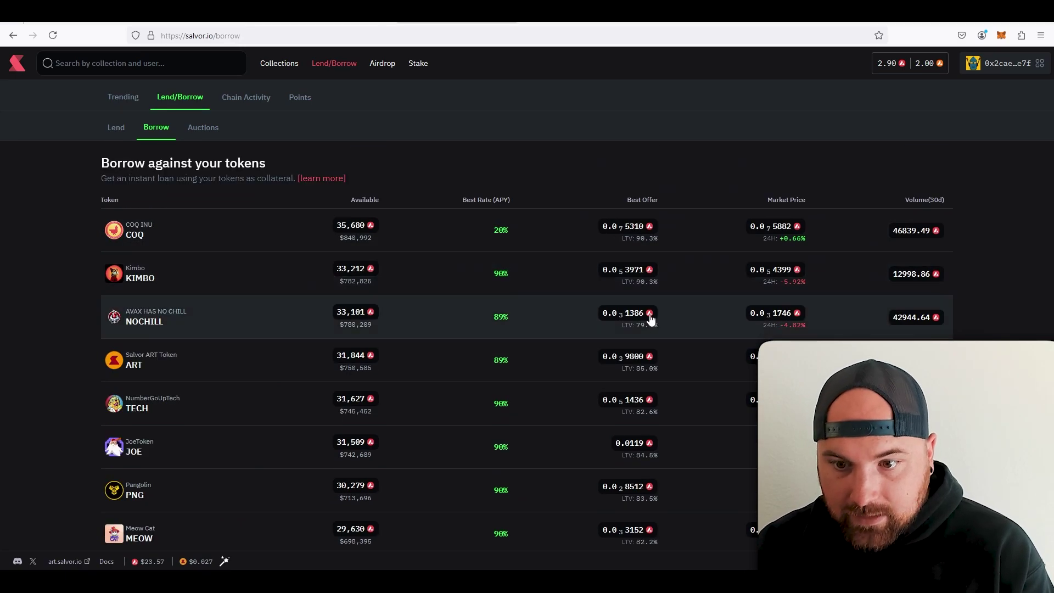
pyautogui.scroll(-7, 651, 322)
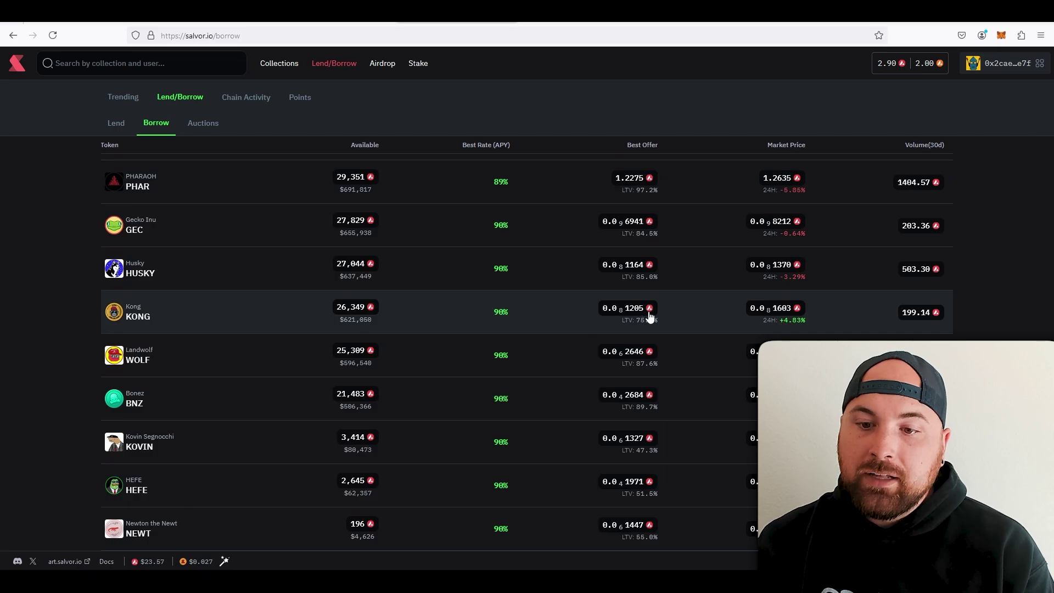
pyautogui.scroll(-3, 651, 322)
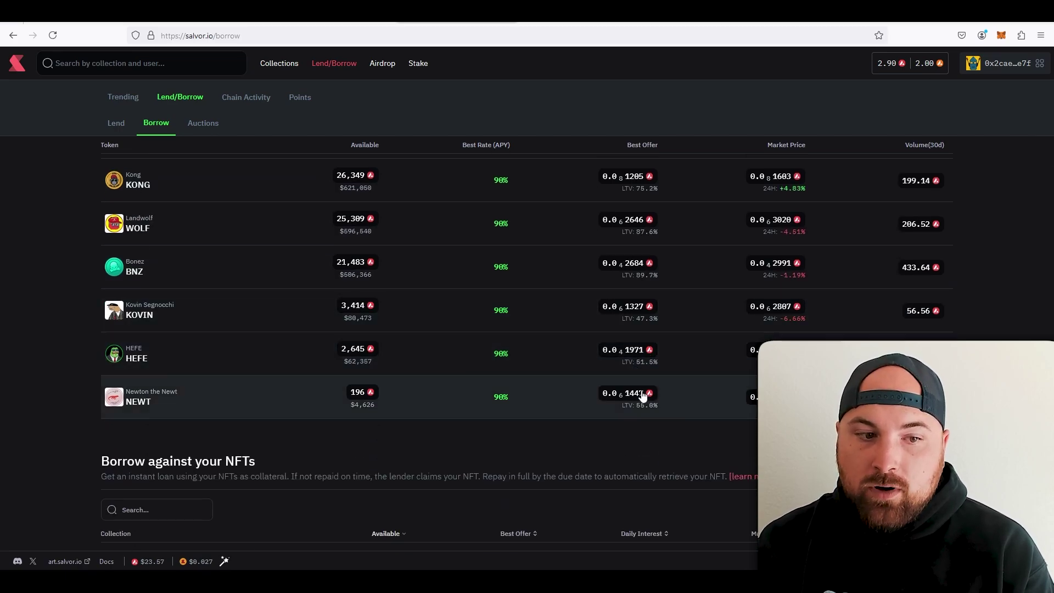